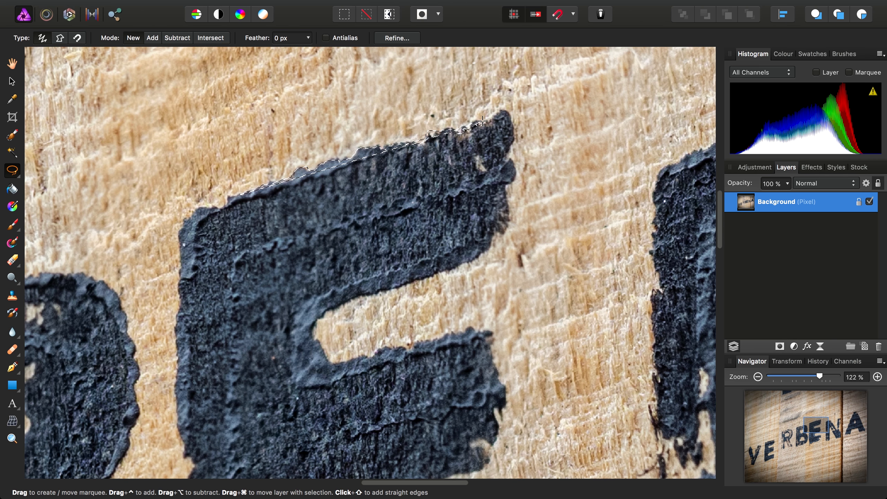
Clear the existing selection on the letter E and set the freehand selection type to Magnetic
{"action": "left_click", "coordinate": [303, 7]}
{"action": "left_click", "coordinate": [316, 32]}
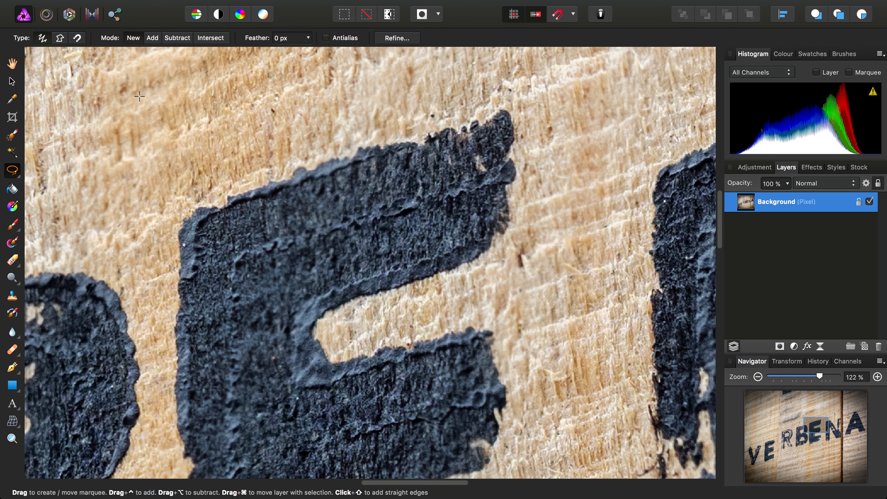
{"action": "left_click", "coordinate": [78, 38]}
Start a magnetic selection outline along the bottom edge of the E in BEN, up to the small hook at its lower-right end
{"action": "scroll", "coordinate": [349, 314], "scroll_direction": "up", "scroll_amount": 5}
{"action": "left_click", "coordinate": [271, 359]}
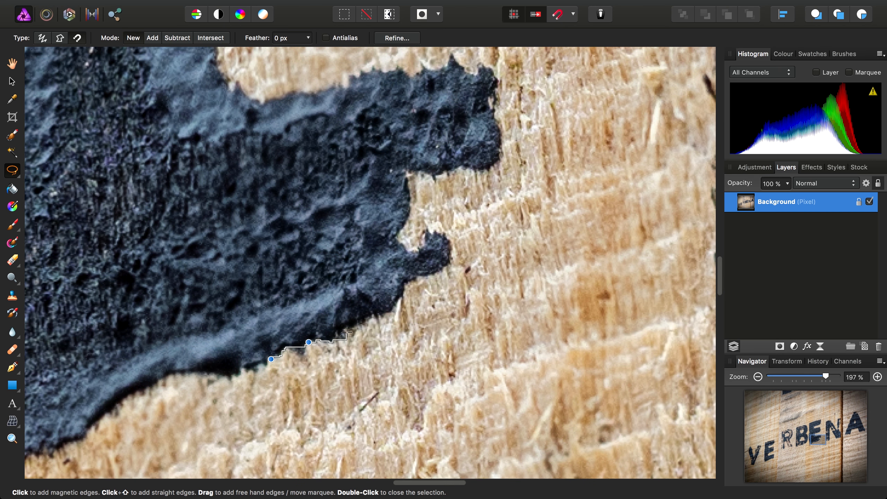
{"action": "left_click", "coordinate": [379, 316]}
{"action": "left_click", "coordinate": [405, 287]}
{"action": "left_click", "coordinate": [443, 271]}
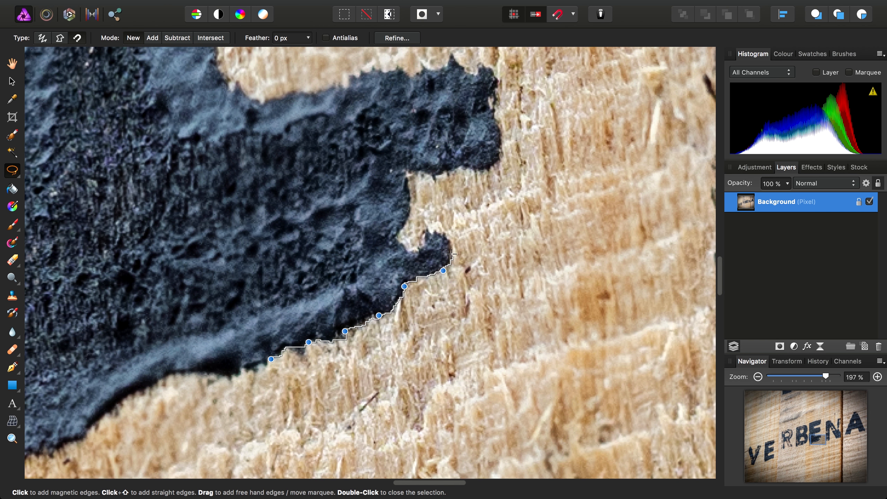
Continue the magnetic outline around the hook and notch beneath the E's lowest arm, and remove the last two nodes placed
{"action": "left_click", "coordinate": [446, 232]}
{"action": "left_click", "coordinate": [425, 242]}
{"action": "left_click", "coordinate": [398, 234]}
{"action": "left_click", "coordinate": [410, 195]}
{"action": "left_click", "coordinate": [433, 176]}
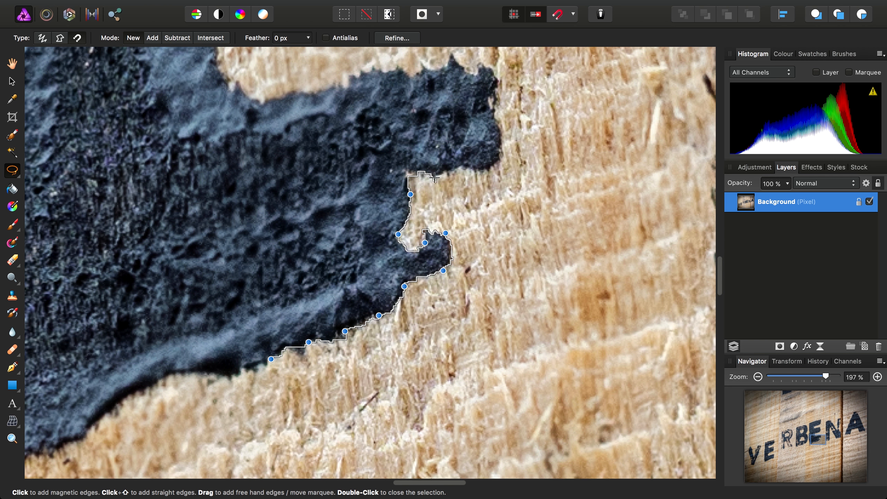
{"action": "left_click", "coordinate": [463, 169]}
{"action": "key", "text": "BackSpace"}
{"action": "key", "text": "BackSpace"}
Trace the magnetic outline from the notch corner along the underside and around the end of the E's lowest arm
{"action": "left_click", "coordinate": [409, 173]}
{"action": "left_click", "coordinate": [442, 175]}
{"action": "left_click", "coordinate": [478, 172]}
{"action": "left_click", "coordinate": [502, 145]}
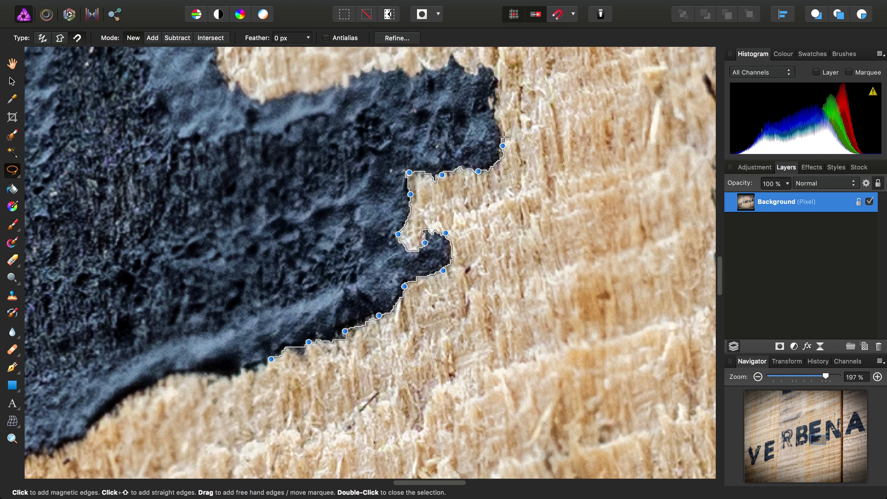
{"action": "left_click", "coordinate": [493, 103]}
{"action": "left_click", "coordinate": [485, 66]}
Extend the magnetic outline along the top of the lowest arm, through the lower gap and around the E's middle arm
{"action": "left_click_drag", "start_coordinate": [474, 72], "coordinate": [540, 224]}
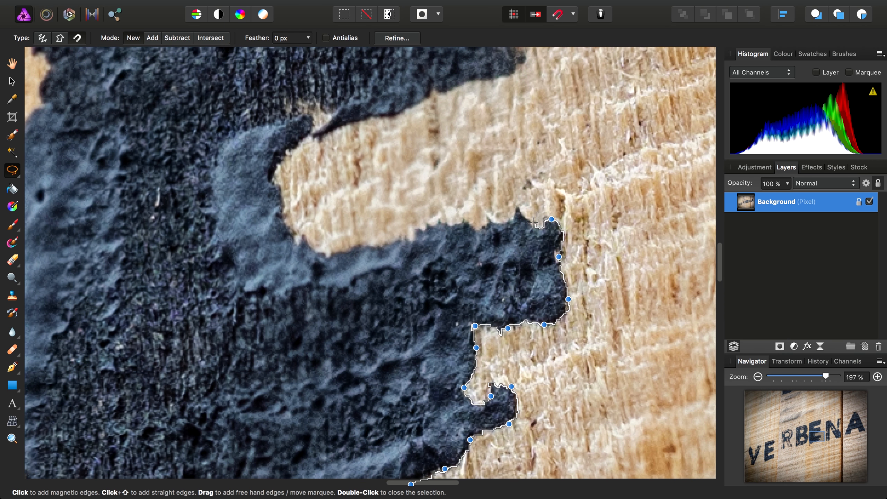
{"action": "left_click", "coordinate": [520, 212]}
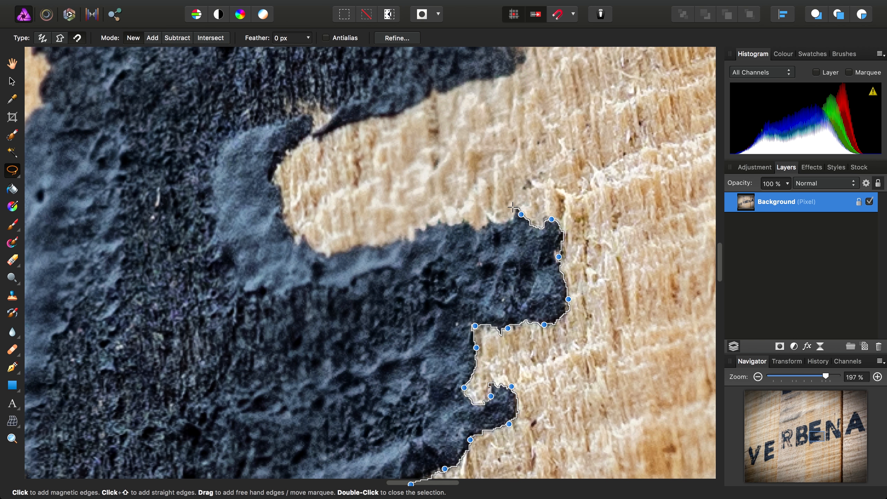
{"action": "left_click", "coordinate": [488, 221]}
{"action": "left_click", "coordinate": [447, 223]}
{"action": "left_click", "coordinate": [415, 237]}
{"action": "left_click_drag", "start_coordinate": [523, 59], "coordinate": [520, 333]}
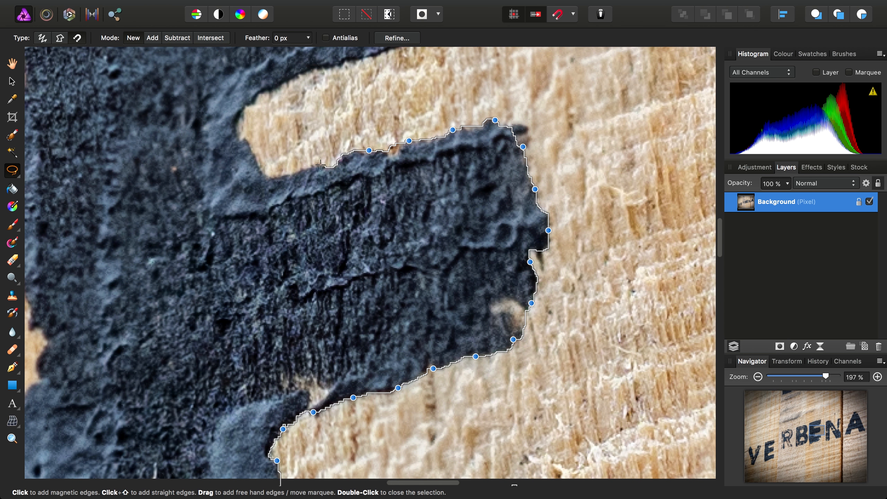
Trace the E's upper gap, removing the last two nodes and retracing from there along the underside of the top arm
{"action": "mouse_move", "coordinate": [320, 165]}
{"action": "left_mouse_down"}
{"action": "mouse_move", "coordinate": [261, 172]}
{"action": "mouse_move", "coordinate": [233, 119]}
{"action": "mouse_move", "coordinate": [287, 76]}
{"action": "left_mouse_up"}
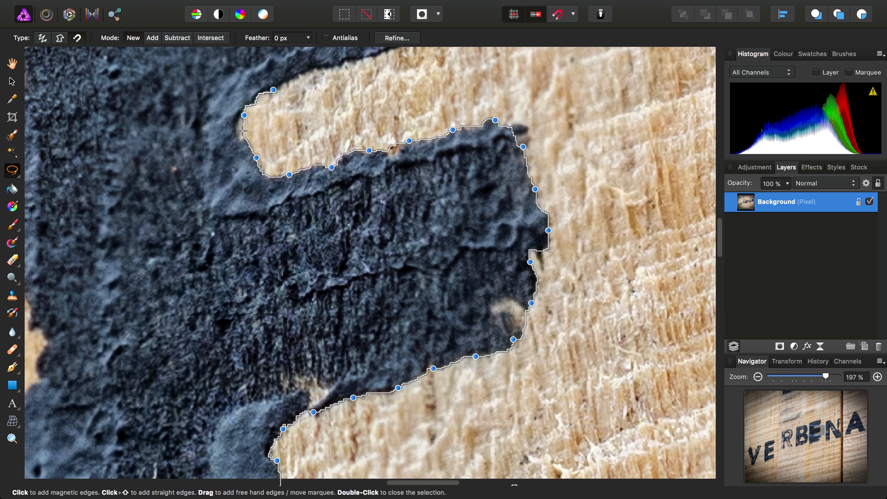
{"action": "key", "text": "BackSpace"}
{"action": "key", "text": "BackSpace"}
{"action": "scroll", "coordinate": [234, 130], "scroll_direction": "up", "scroll_amount": 5}
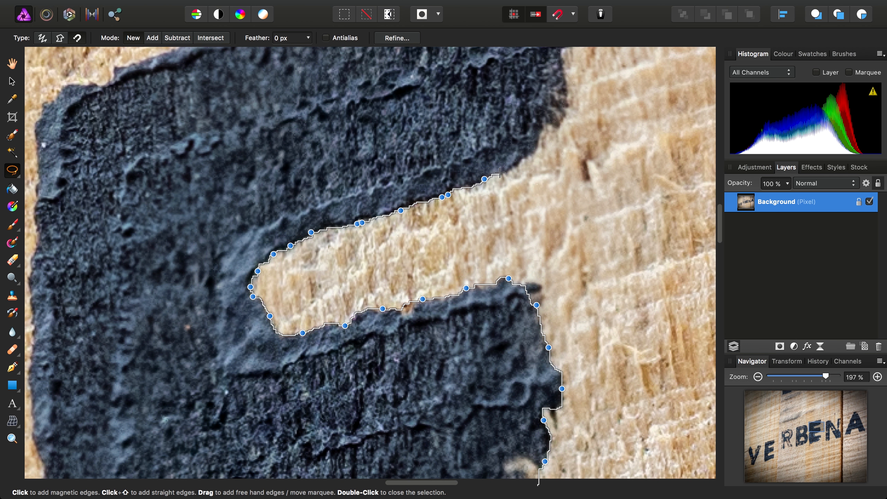
Carry the magnetic outline around the rest of the E and close the selection at its starting point
{"action": "scroll", "coordinate": [544, 105], "scroll_direction": "up", "scroll_amount": 5}
{"action": "scroll", "coordinate": [146, 315], "scroll_direction": "down", "scroll_amount": 20}
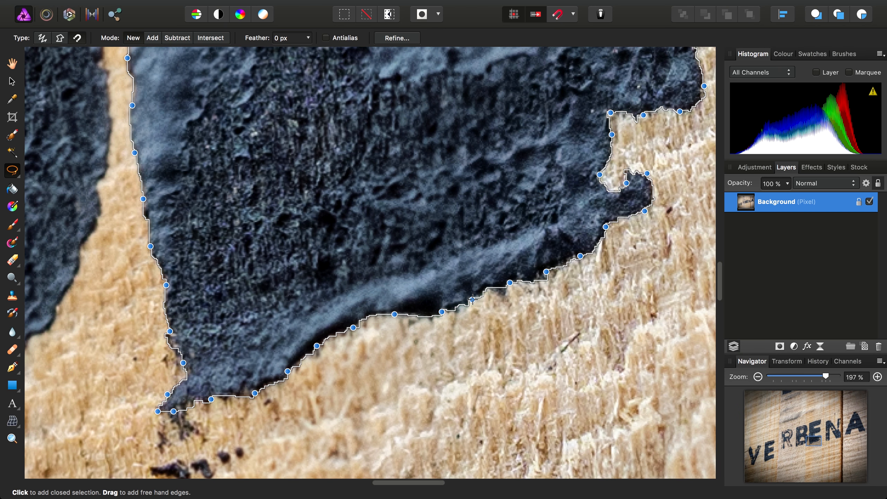
{"action": "left_click", "coordinate": [473, 299]}
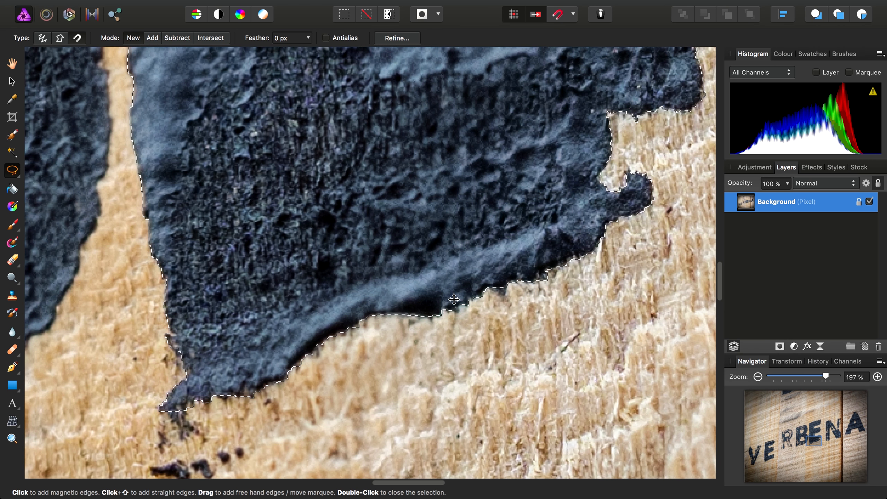
Add a live Clarity filter layer to the selected E with a radius of 100 px
{"action": "scroll", "coordinate": [490, 299], "scroll_direction": "up", "scroll_amount": 1}
{"action": "scroll", "coordinate": [490, 299], "scroll_direction": "right", "scroll_amount": 1}
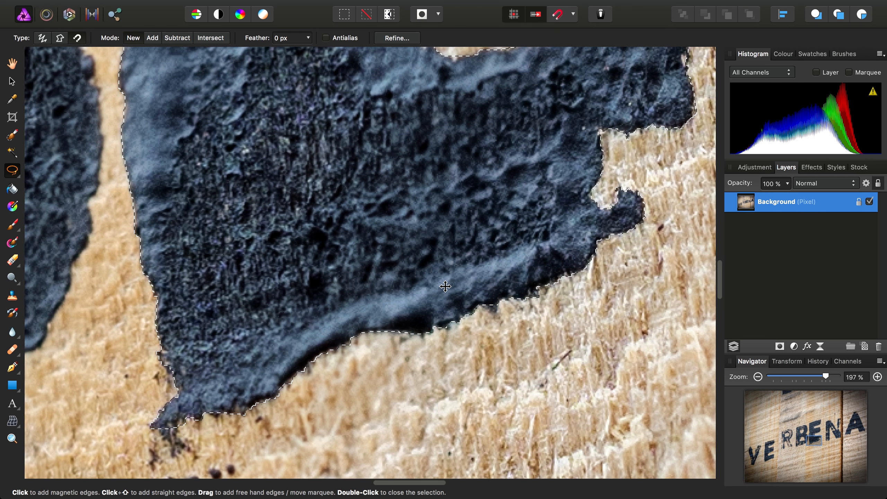
{"action": "left_click_drag", "start_coordinate": [447, 278], "coordinate": [433, 329]}
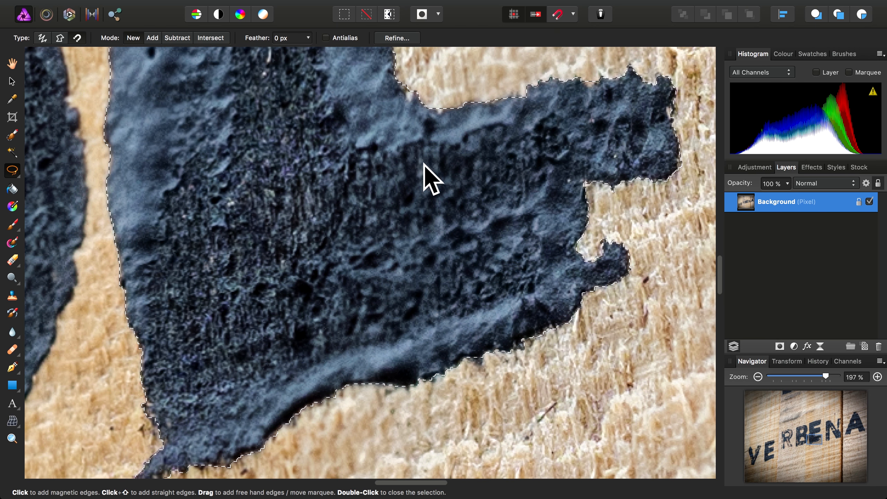
{"action": "left_click_drag", "start_coordinate": [407, 177], "coordinate": [391, 309]}
{"action": "scroll", "coordinate": [391, 310], "scroll_direction": "down", "scroll_amount": 10}
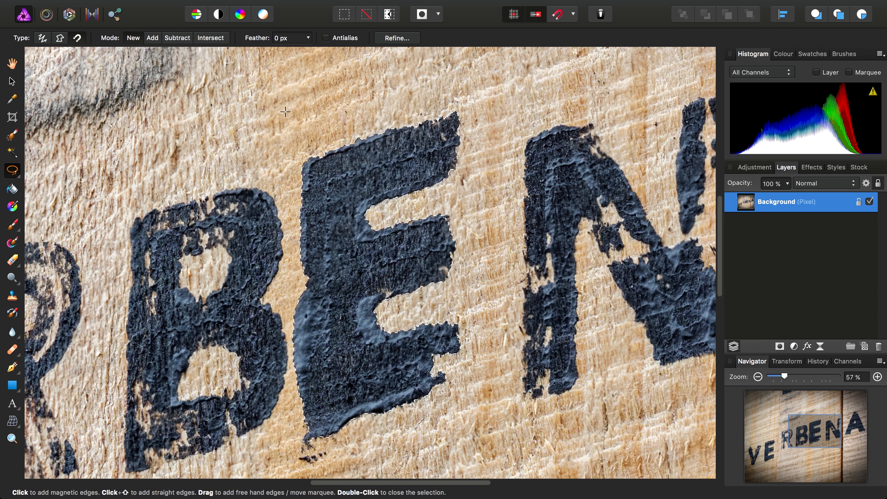
{"action": "left_click", "coordinate": [268, 7]}
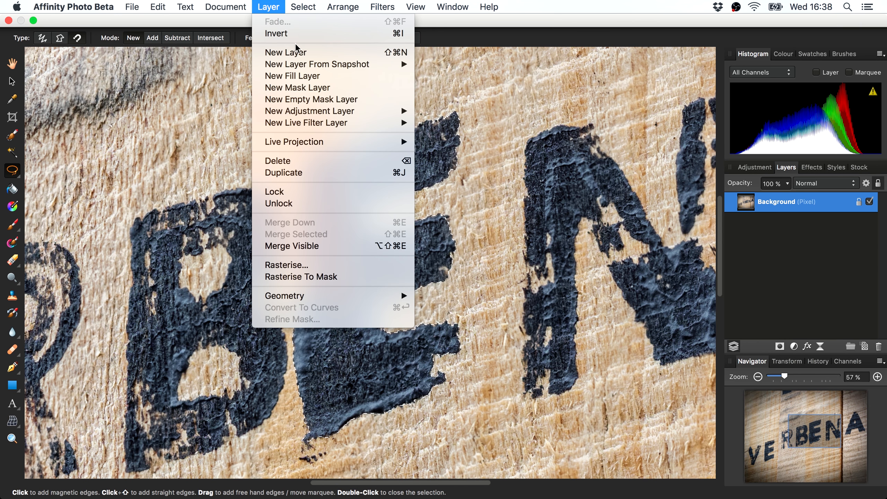
{"action": "mouse_move", "coordinate": [359, 126]}
{"action": "left_click", "coordinate": [479, 235]}
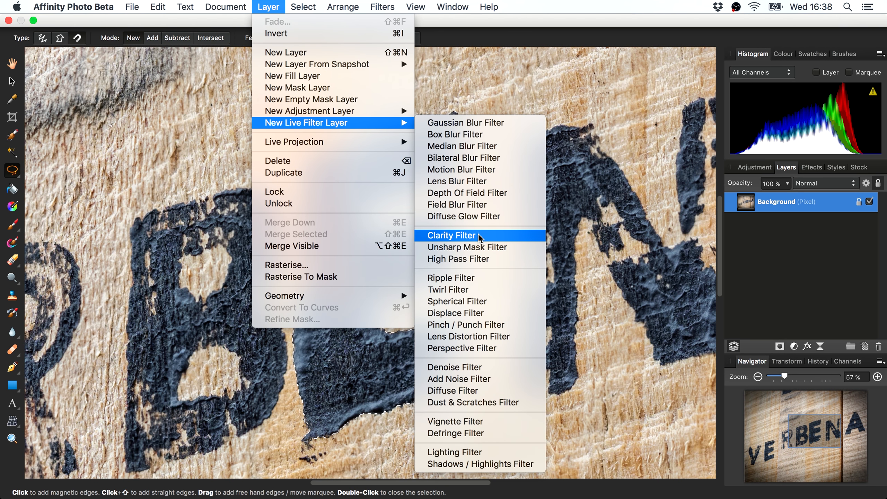
{"action": "left_click_drag", "start_coordinate": [515, 440], "coordinate": [767, 434]}
{"action": "left_click_drag", "start_coordinate": [431, 187], "coordinate": [475, 146]}
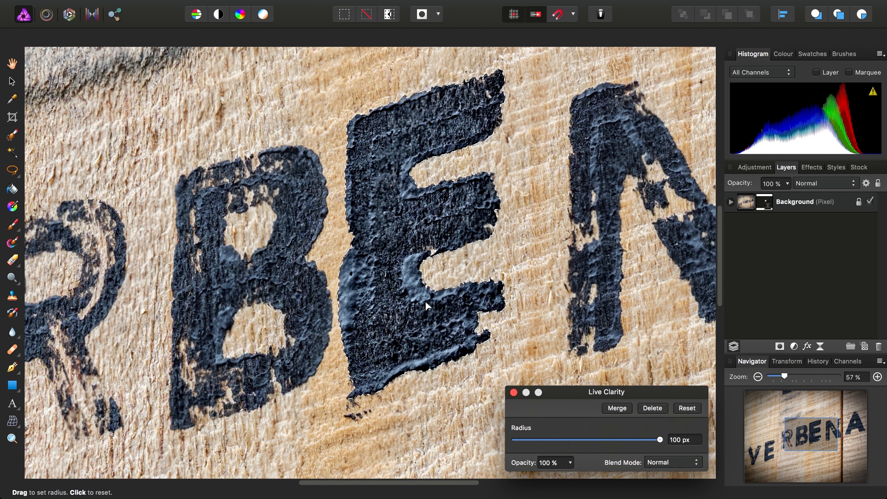
Deselect the E, close the Live Clarity settings and make the Background layer active
{"action": "left_click", "coordinate": [303, 7]}
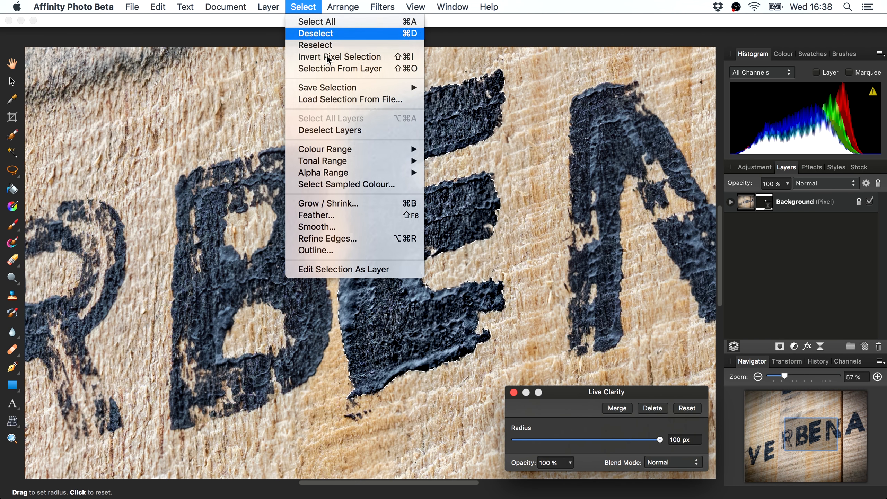
{"action": "left_click", "coordinate": [311, 34]}
{"action": "left_click", "coordinate": [513, 392]}
{"action": "left_click", "coordinate": [803, 201]}
Start a magnetic selection outline along the bottom edge of the E in VE, working towards its lower-left corner
{"action": "scroll", "coordinate": [370, 262], "scroll_direction": "up", "scroll_amount": 5}
{"action": "mouse_move", "coordinate": [381, 418]}
{"action": "left_mouse_down"}
{"action": "mouse_move", "coordinate": [570, 226]}
{"action": "mouse_move", "coordinate": [588, 194]}
{"action": "left_mouse_up"}
{"action": "scroll", "coordinate": [419, 303], "scroll_direction": "up", "scroll_amount": 3}
{"action": "scroll", "coordinate": [420, 302], "scroll_direction": "up", "scroll_amount": 3}
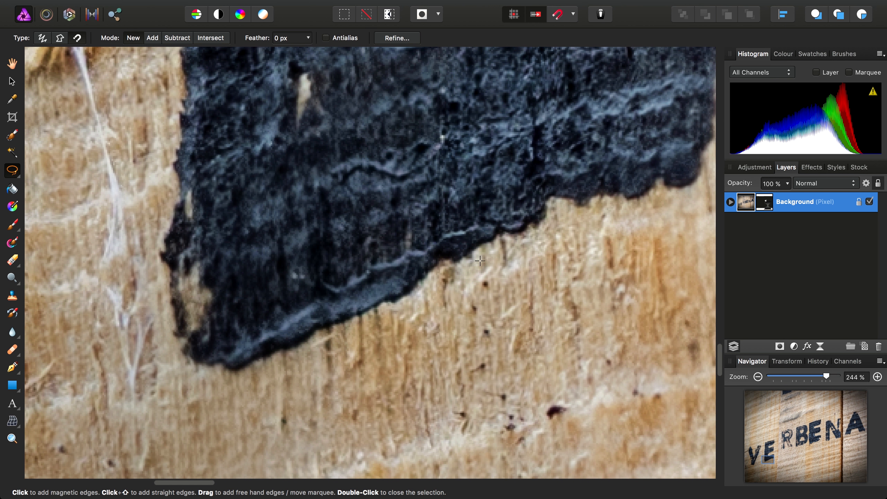
{"action": "left_click", "coordinate": [510, 234]}
{"action": "left_click", "coordinate": [471, 258]}
{"action": "left_click", "coordinate": [427, 278]}
{"action": "left_click", "coordinate": [386, 301]}
{"action": "left_click", "coordinate": [340, 322]}
Lead the magnetic outline away from the E over the bare wood and back to the letter's lower-left corner
{"action": "left_click", "coordinate": [317, 368]}
{"action": "left_click", "coordinate": [281, 399]}
{"action": "left_click", "coordinate": [221, 392]}
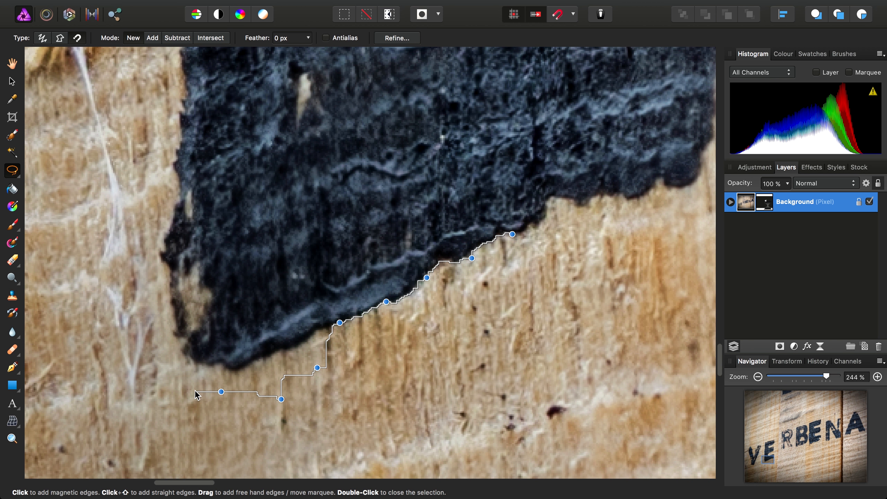
{"action": "left_click", "coordinate": [182, 351]}
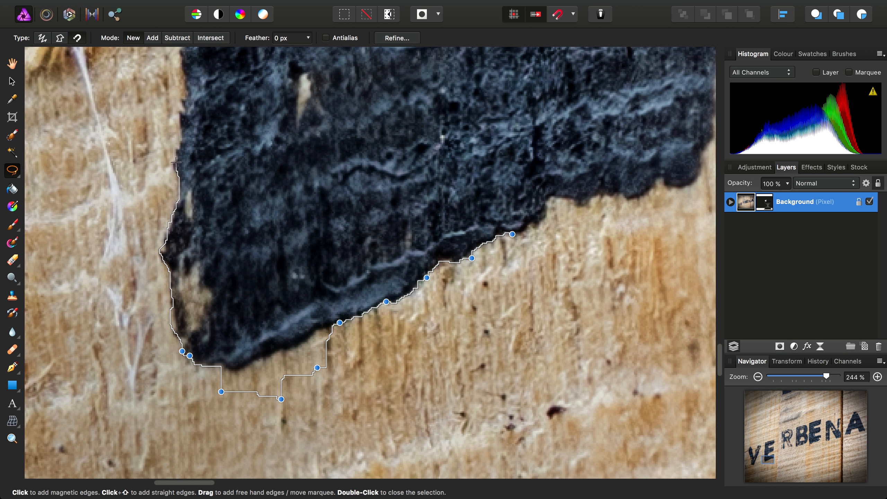
Trace up the E's left side and back through the letter's interior to close the magnetic selection, then deselect it
{"action": "left_click", "coordinate": [182, 70]}
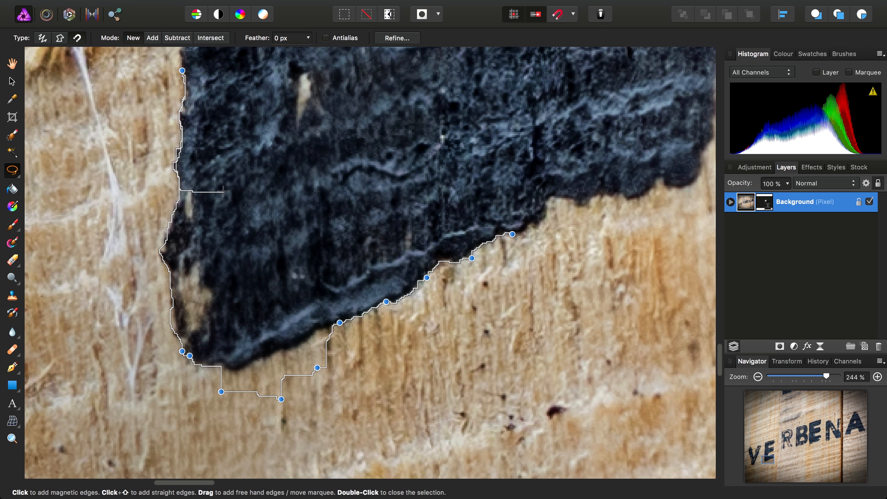
{"action": "left_click", "coordinate": [181, 127]}
{"action": "left_click", "coordinate": [223, 149]}
{"action": "left_click", "coordinate": [285, 151]}
{"action": "left_click", "coordinate": [319, 186]}
{"action": "left_click", "coordinate": [344, 208]}
{"action": "double_click", "coordinate": [345, 208]}
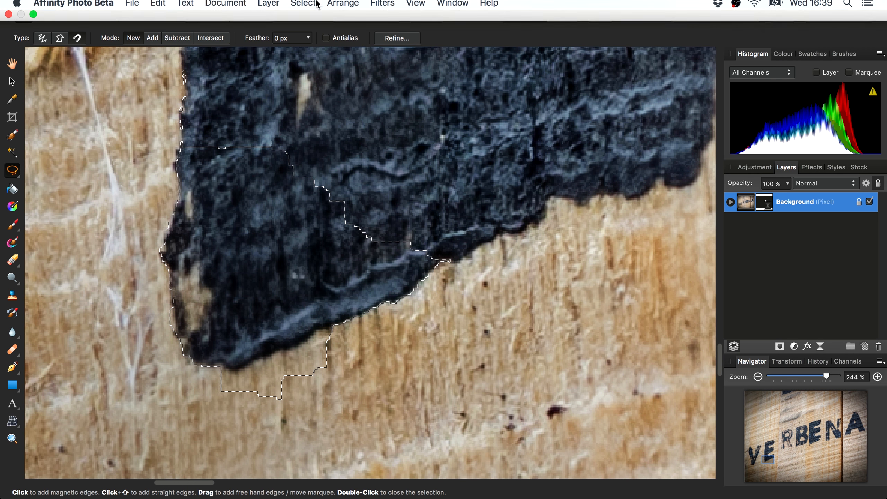
{"action": "left_click", "coordinate": [303, 7]}
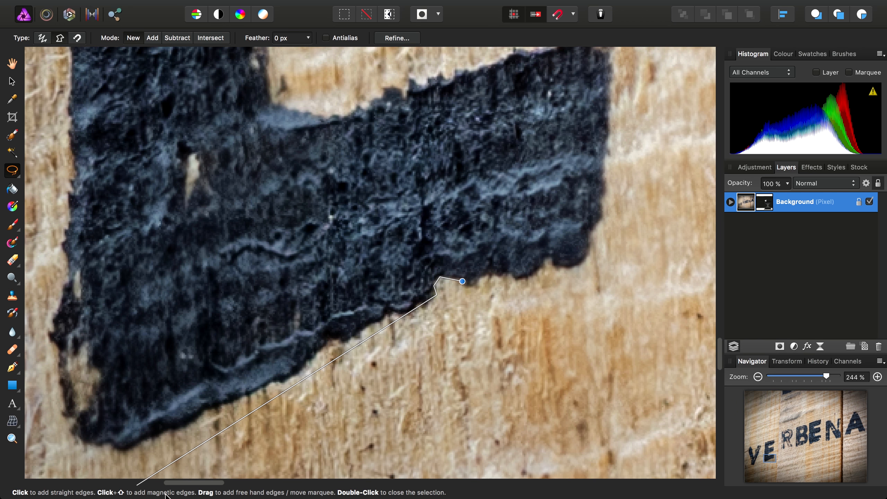
Draw a small closed selection with straight polygonal edges at the E's bottom edge, then deselect it
{"action": "left_click", "coordinate": [462, 282]}
{"action": "left_click", "coordinate": [438, 278]}
{"action": "left_click", "coordinate": [437, 295]}
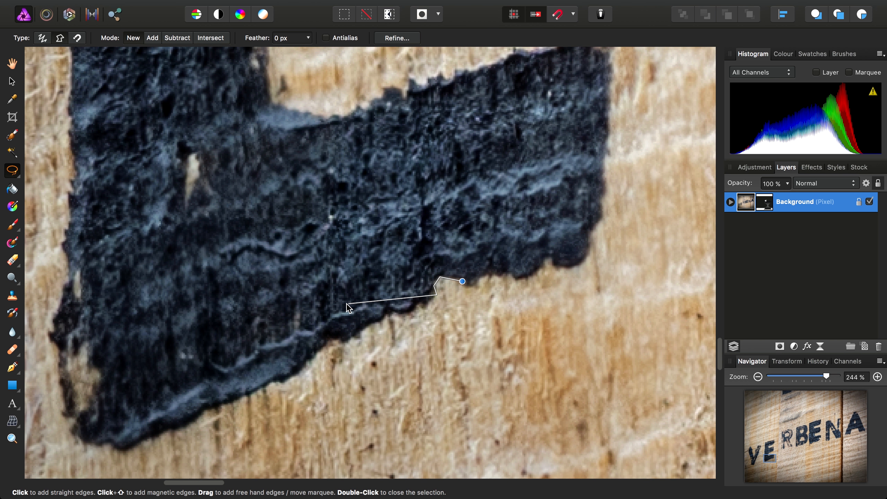
{"action": "left_click", "coordinate": [462, 281]}
{"action": "scroll", "coordinate": [454, 283], "scroll_direction": "up", "scroll_amount": 4}
{"action": "left_click", "coordinate": [303, 5]}
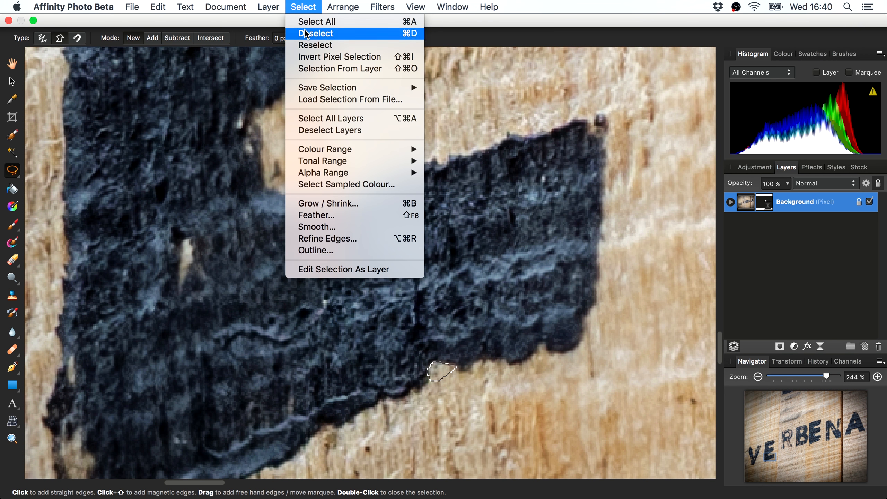
{"action": "left_click", "coordinate": [305, 32]}
Fit the whole image in the view and switch to the View tool
{"action": "scroll", "coordinate": [388, 234], "scroll_direction": "right", "scroll_amount": 8}
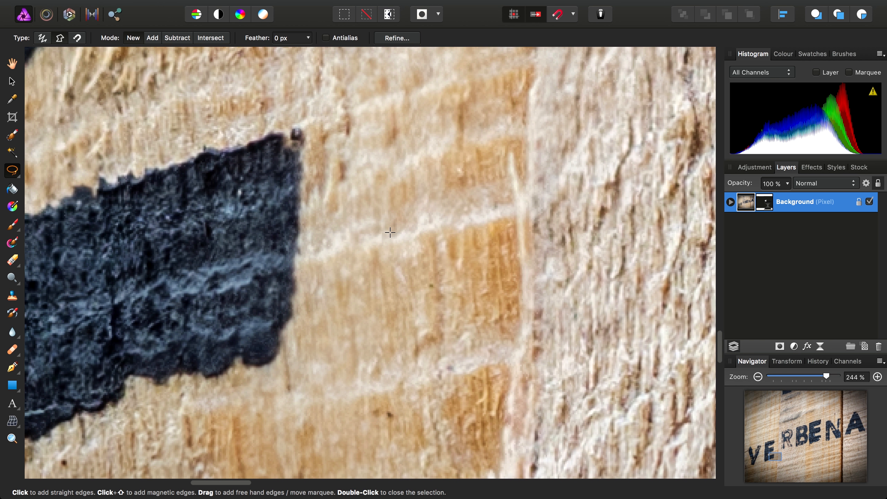
{"action": "key", "text": "super+0"}
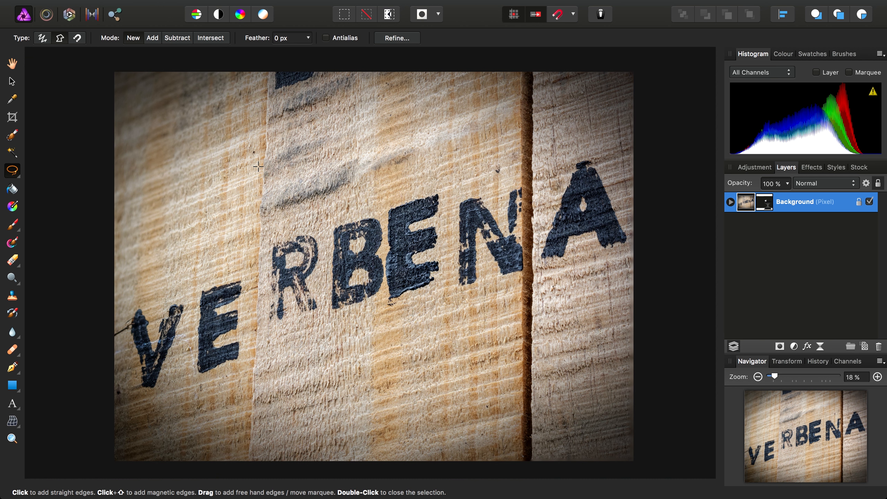
{"action": "key", "text": "h"}
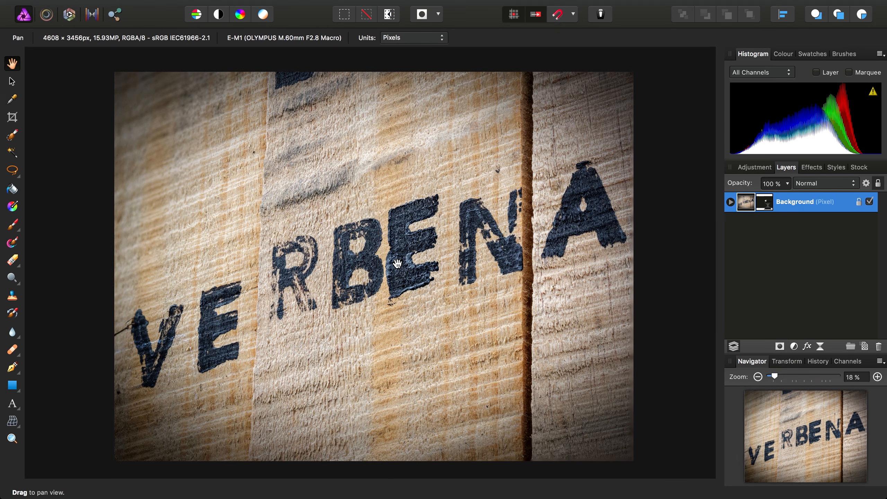